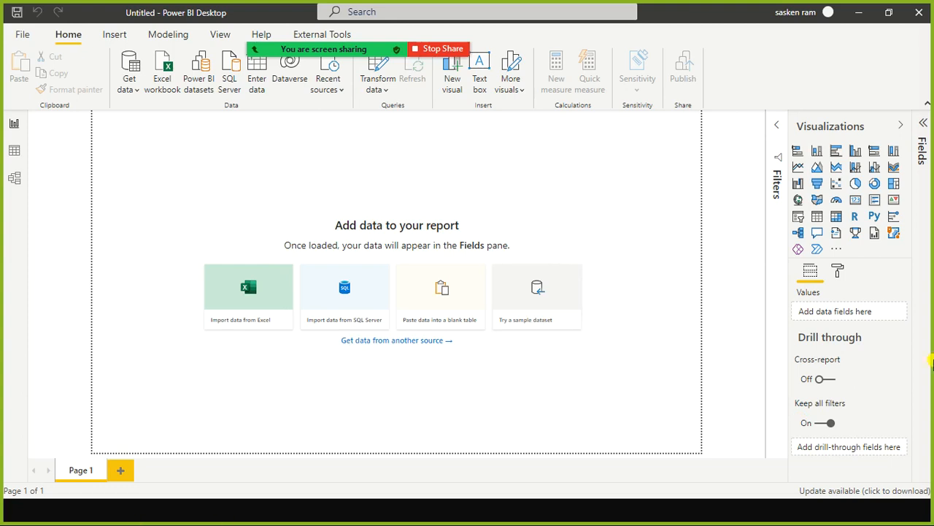
Step: Switch to the ex_demo_Datetale report and dismiss the accessibility shortcuts popup on Page 2
{"action": "left_click", "coordinate": [15, 178]}
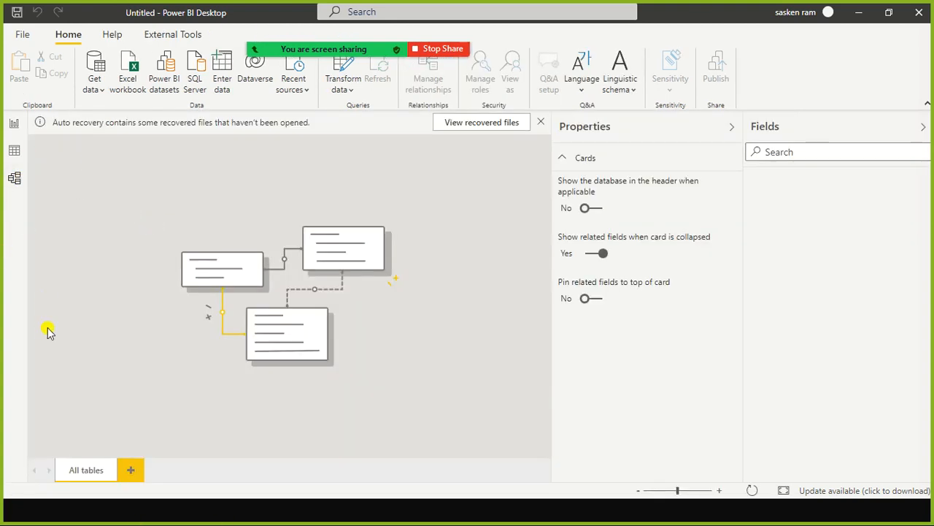
{"action": "key", "text": "alt+Tab"}
{"action": "key", "text": "alt+Tab"}
{"action": "key", "text": "alt+Tab"}
{"action": "key", "text": "alt+Tab"}
{"action": "key", "text": "alt+Tab"}
{"action": "key", "text": "alt+Tab"}
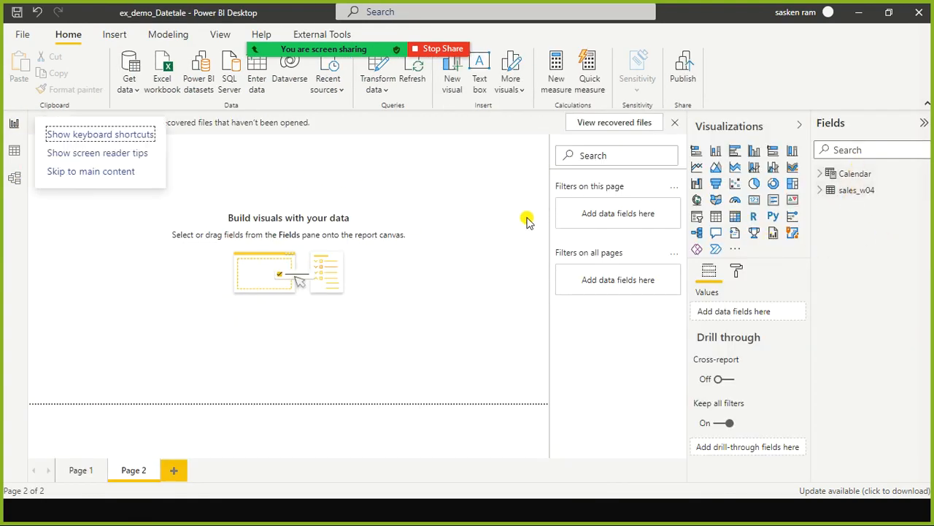
{"action": "left_click", "coordinate": [547, 209]}
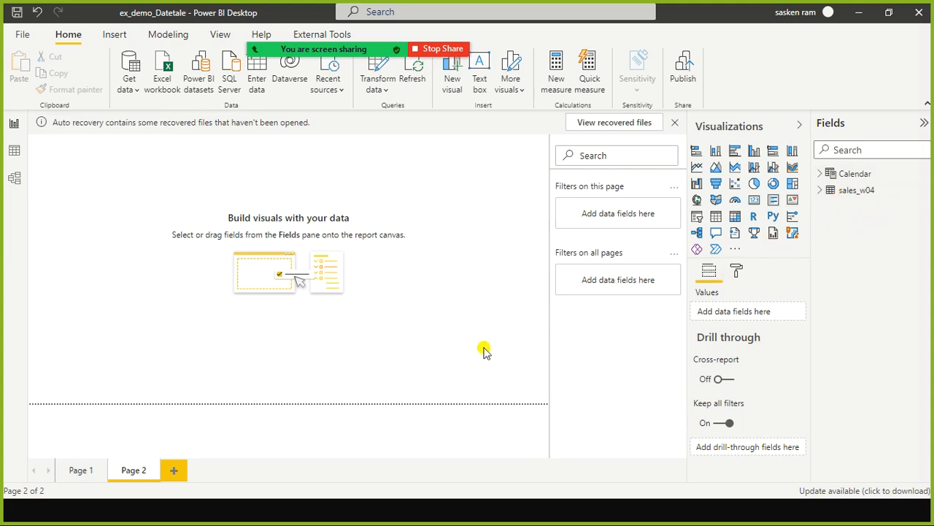
Step: Place an empty table visual on Page 2 and an empty clustered column chart to its right
{"action": "left_click", "coordinate": [714, 217]}
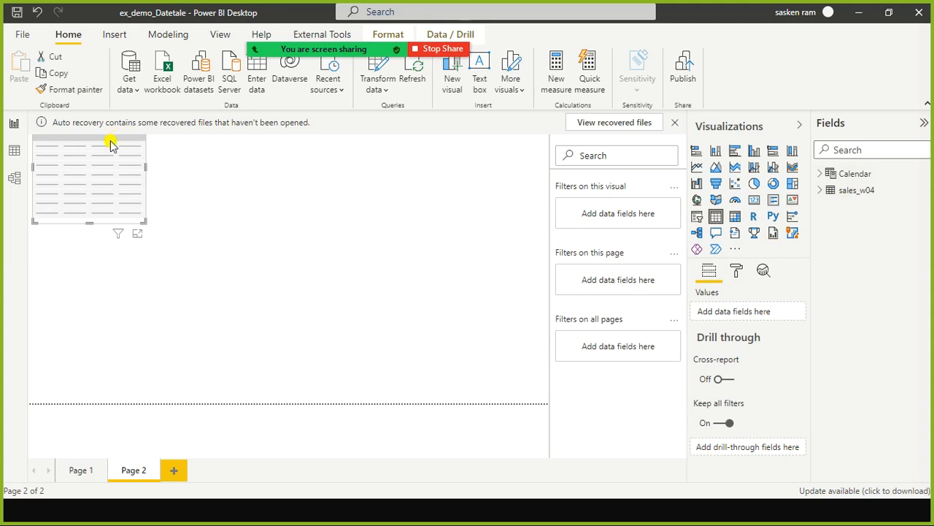
{"action": "left_click_drag", "start_coordinate": [111, 144], "coordinate": [192, 212]}
{"action": "left_click", "coordinate": [403, 207]}
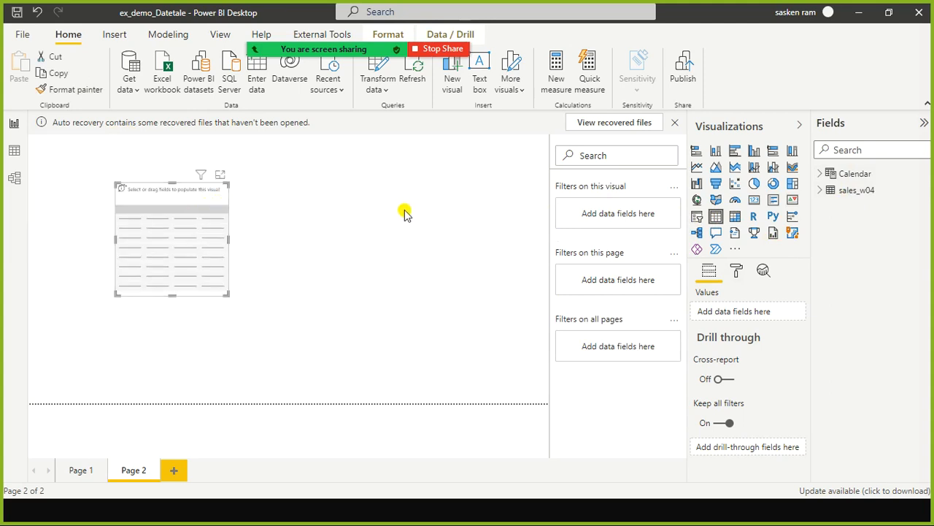
{"action": "left_click", "coordinate": [757, 151]}
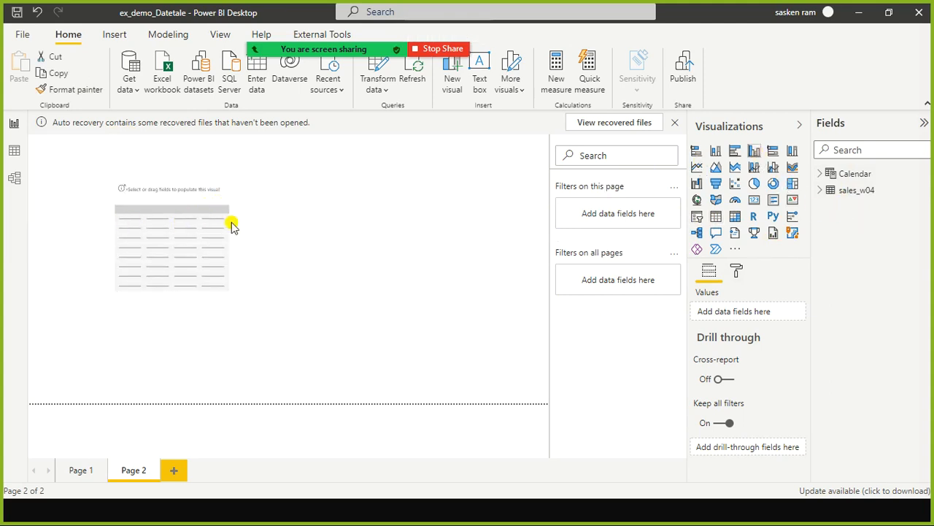
{"action": "left_click_drag", "start_coordinate": [154, 175], "coordinate": [334, 258]}
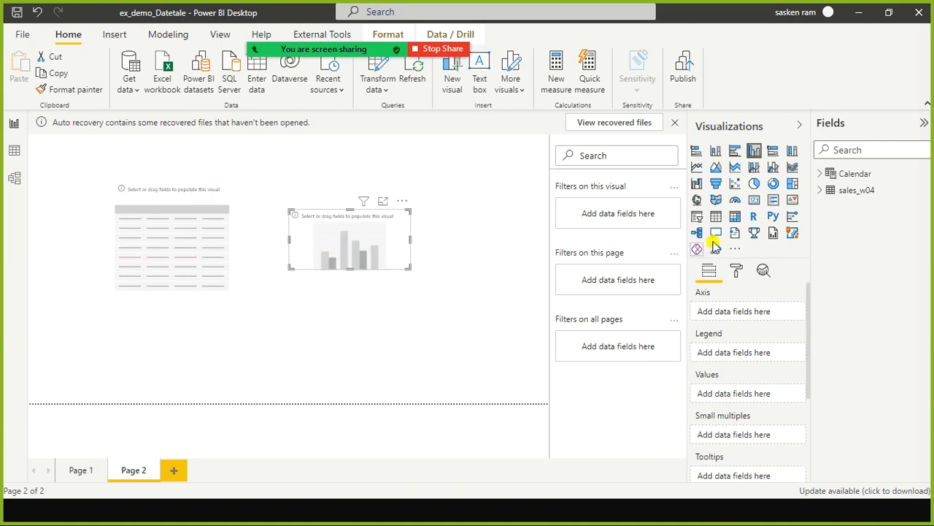
Step: Add Quarter from the Calendar table and Quantity from sales_w04 to the column chart
{"action": "left_click", "coordinate": [822, 192]}
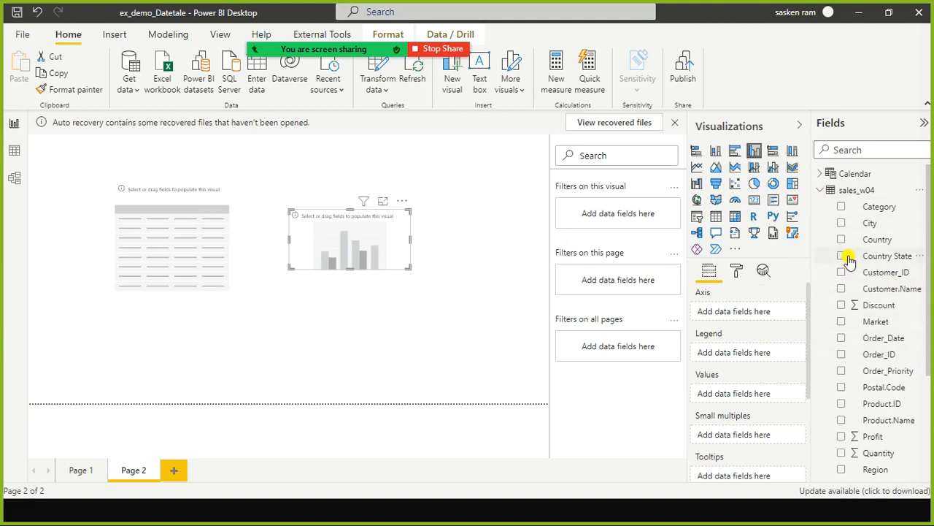
{"action": "left_click", "coordinate": [821, 176]}
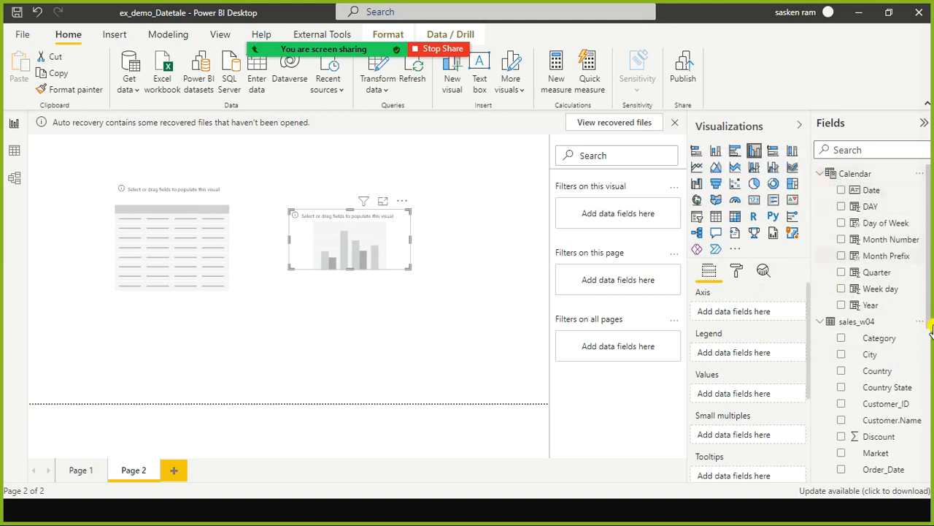
{"action": "left_click", "coordinate": [841, 272]}
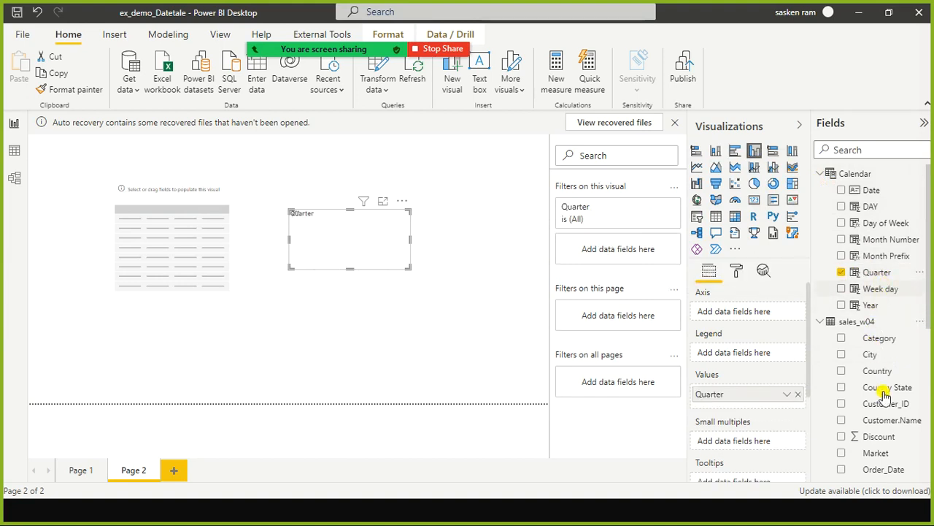
{"action": "scroll", "coordinate": [923, 390], "scroll_direction": "down", "scroll_amount": 7}
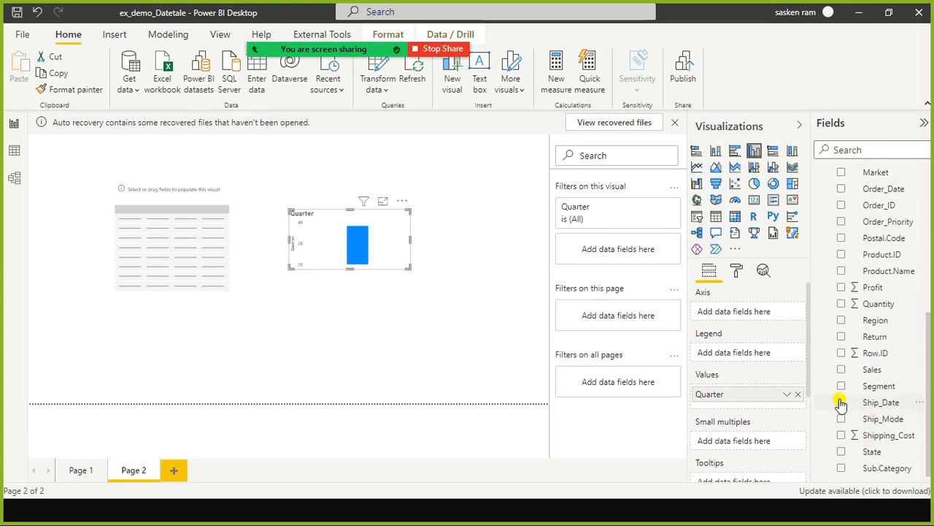
{"action": "left_click", "coordinate": [840, 305]}
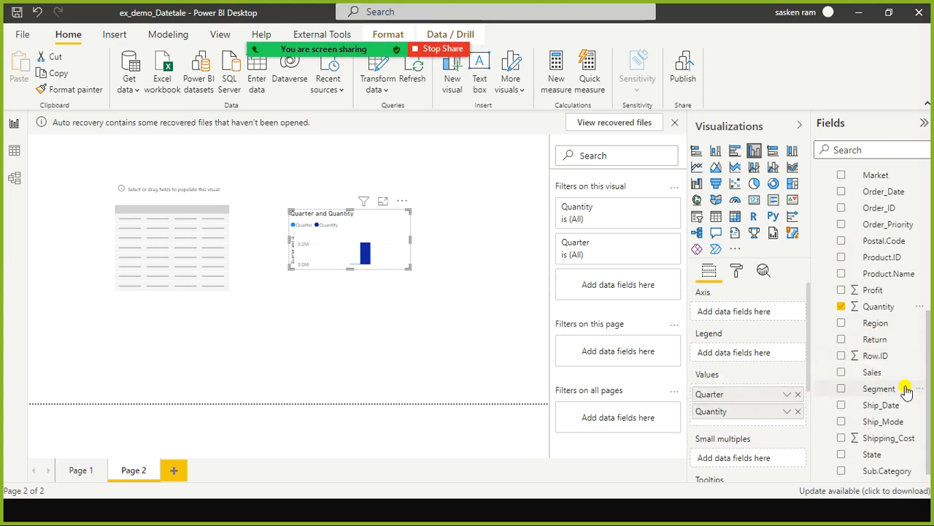
Step: Replace Quantity with Profit in the column chart's values, and replace Quarter with Month Prefix as the axis
{"action": "scroll", "coordinate": [905, 383], "scroll_direction": "up", "scroll_amount": 3}
{"action": "scroll", "coordinate": [905, 382], "scroll_direction": "down", "scroll_amount": 3}
{"action": "scroll", "coordinate": [906, 379], "scroll_direction": "up", "scroll_amount": 1}
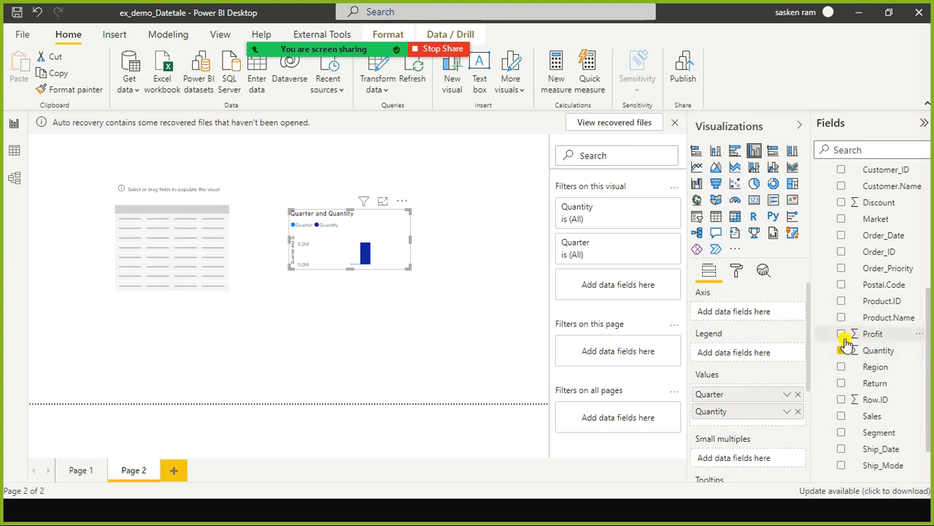
{"action": "left_click", "coordinate": [842, 350]}
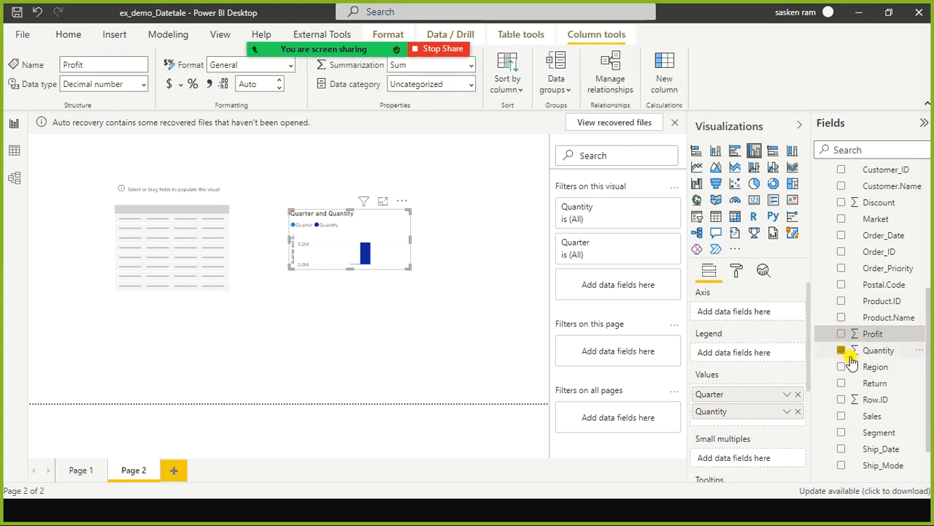
{"action": "left_click", "coordinate": [841, 335]}
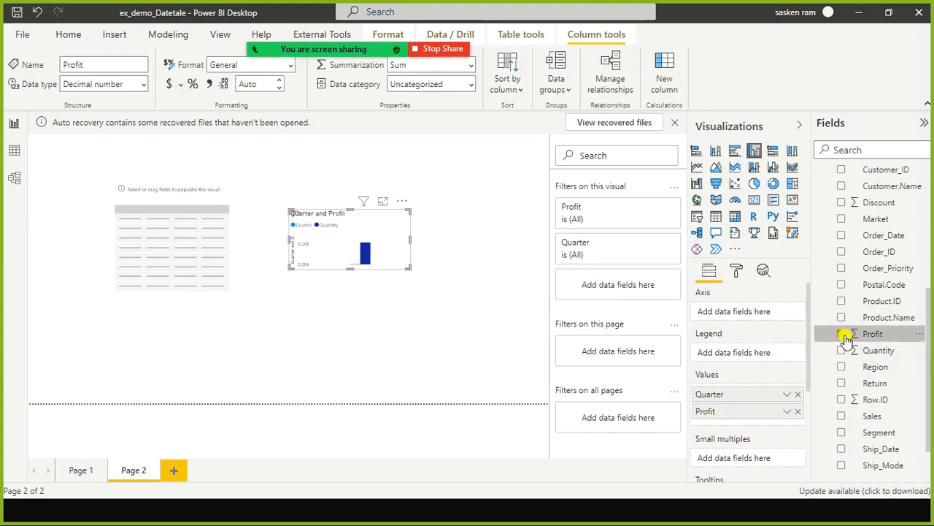
{"action": "scroll", "coordinate": [903, 241], "scroll_direction": "up", "scroll_amount": 3}
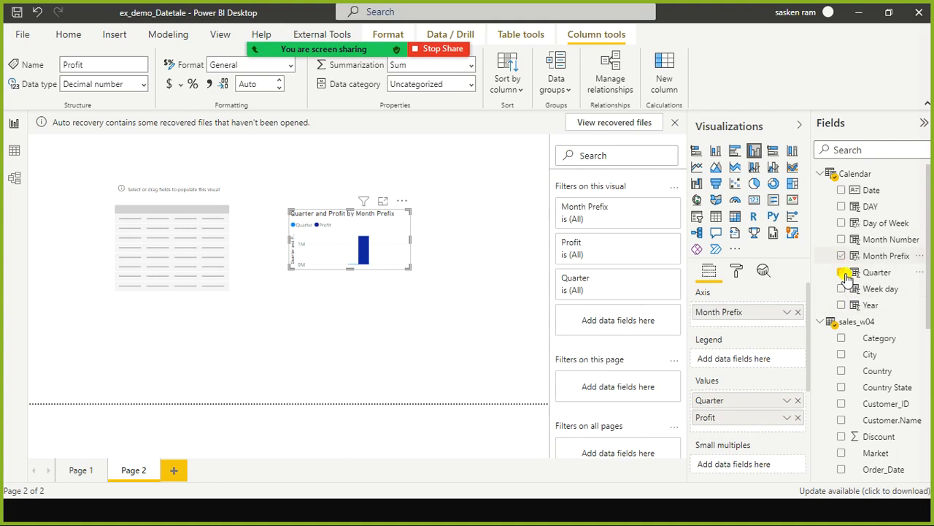
{"action": "left_click", "coordinate": [841, 272]}
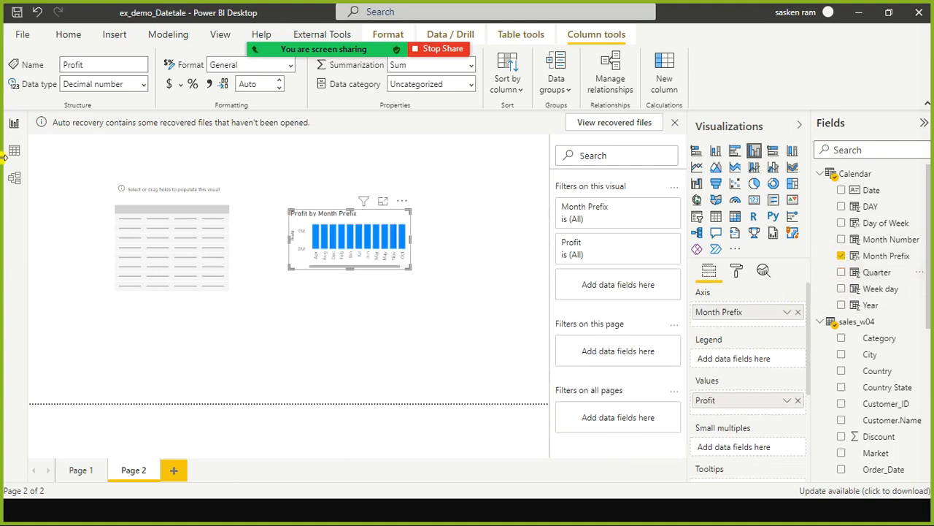
Step: Check the tables in the model view and enlarge the Profit by Month Prefix chart in width and height
{"action": "left_click", "coordinate": [9, 186]}
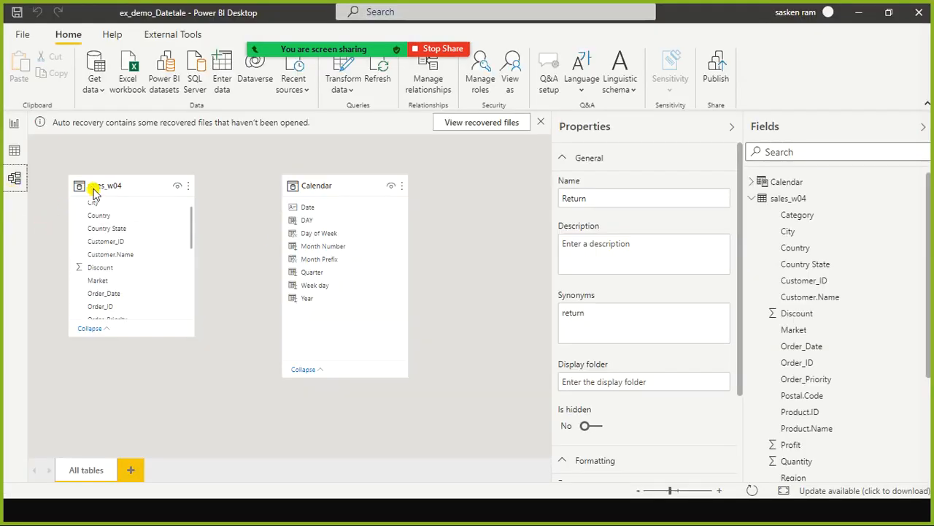
{"action": "left_click", "coordinate": [14, 125]}
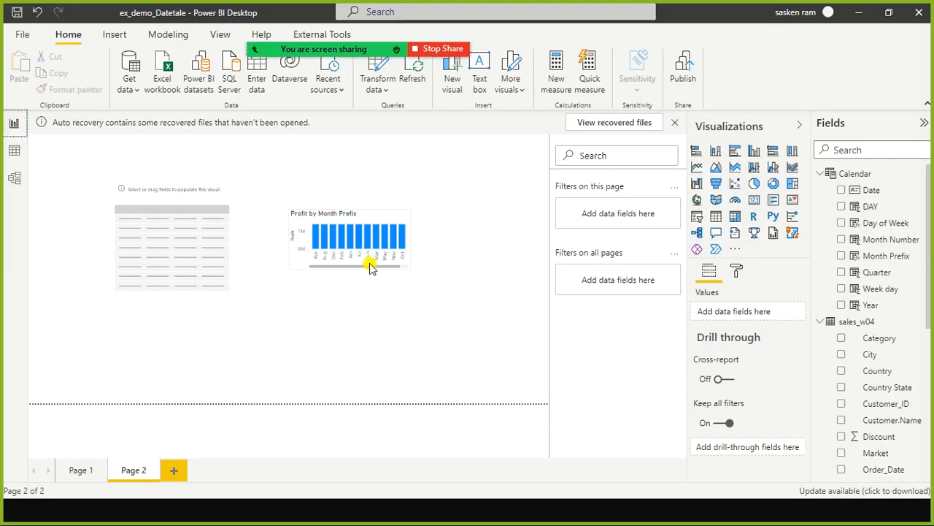
{"action": "left_click", "coordinate": [409, 238]}
{"action": "left_click_drag", "start_coordinate": [410, 239], "coordinate": [486, 262]}
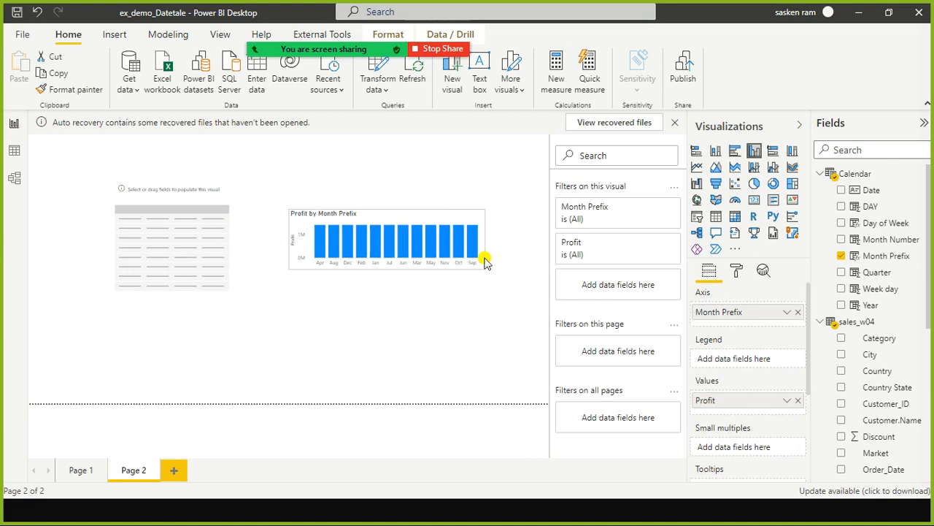
{"action": "scroll", "coordinate": [872, 362], "scroll_direction": "down", "scroll_amount": 2}
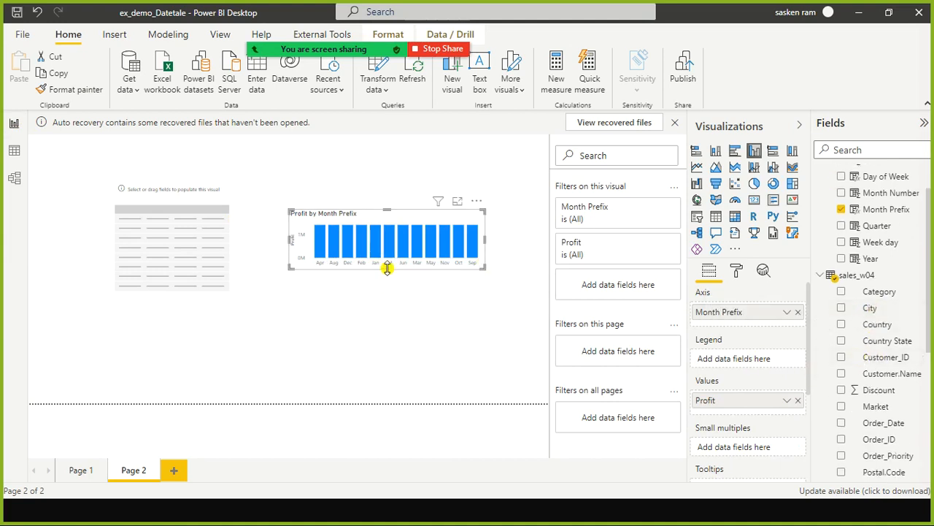
{"action": "left_click_drag", "start_coordinate": [387, 268], "coordinate": [385, 314]}
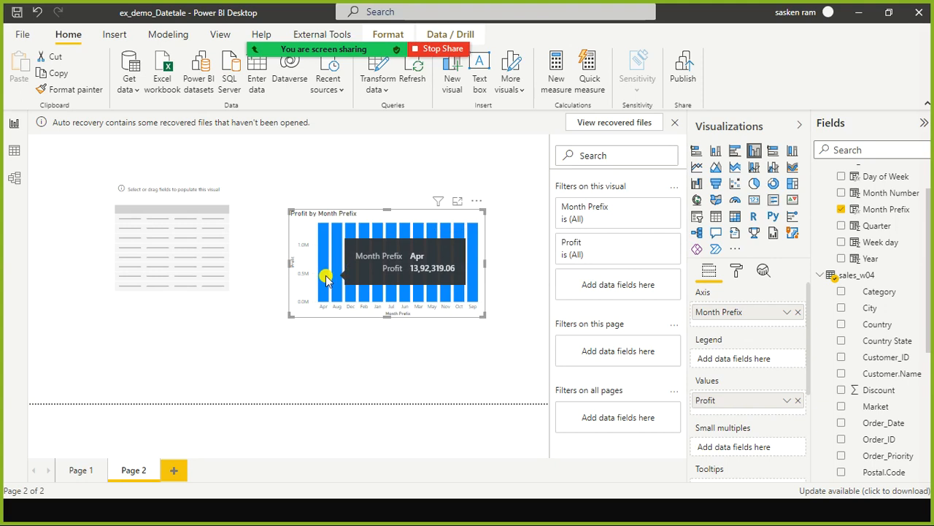
Step: Create a relationship between Calendar's Date and sales_w04's Order_Date in the model, and shorten the Calendar table card
{"action": "left_click", "coordinate": [13, 177]}
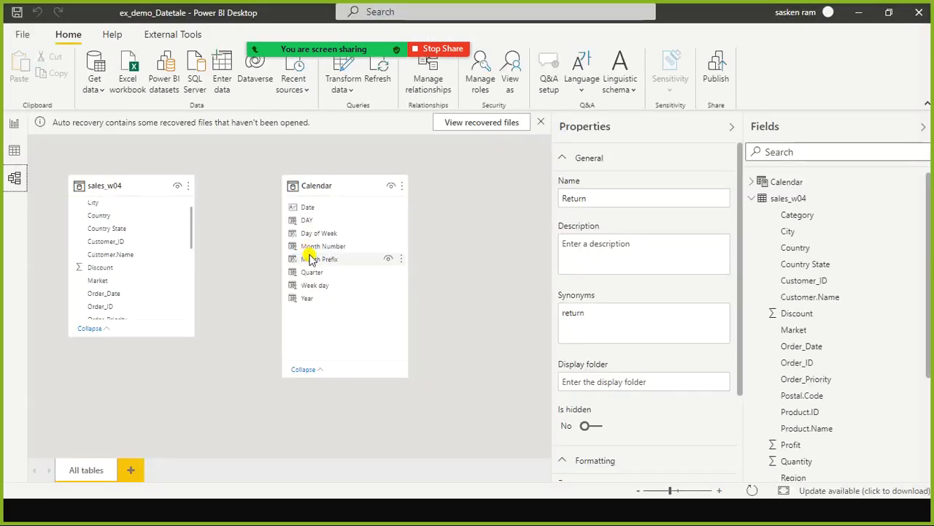
{"action": "scroll", "coordinate": [139, 255], "scroll_direction": "up", "scroll_amount": 1}
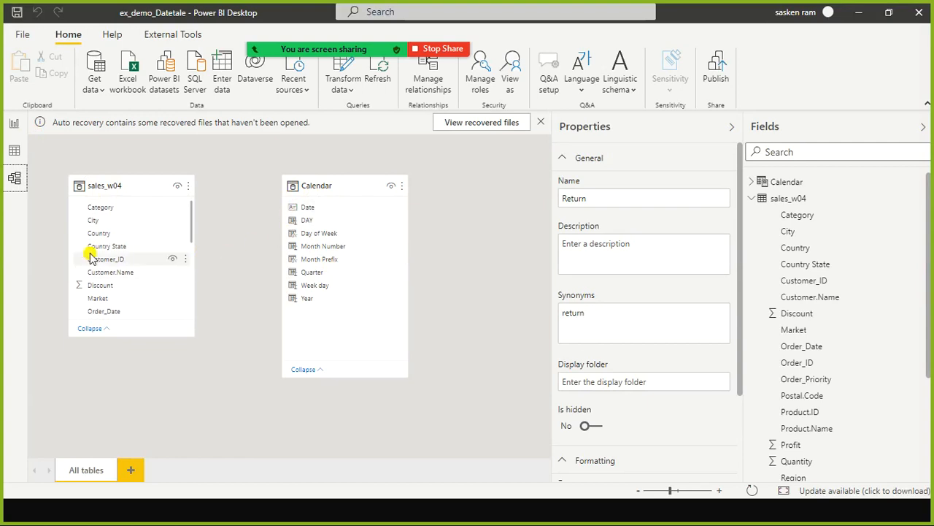
{"action": "scroll", "coordinate": [126, 272], "scroll_direction": "down", "scroll_amount": 2}
{"action": "scroll", "coordinate": [127, 275], "scroll_direction": "up", "scroll_amount": 1}
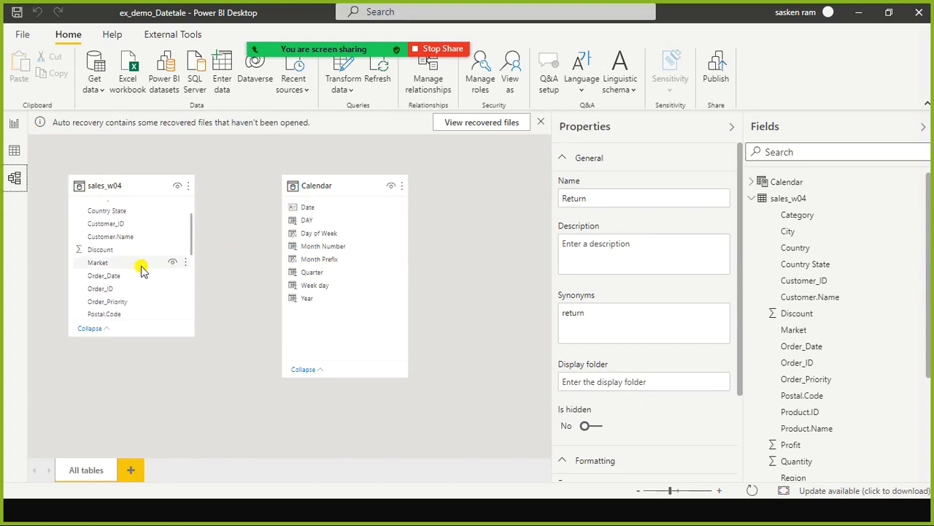
{"action": "left_click_drag", "start_coordinate": [296, 210], "coordinate": [146, 283]}
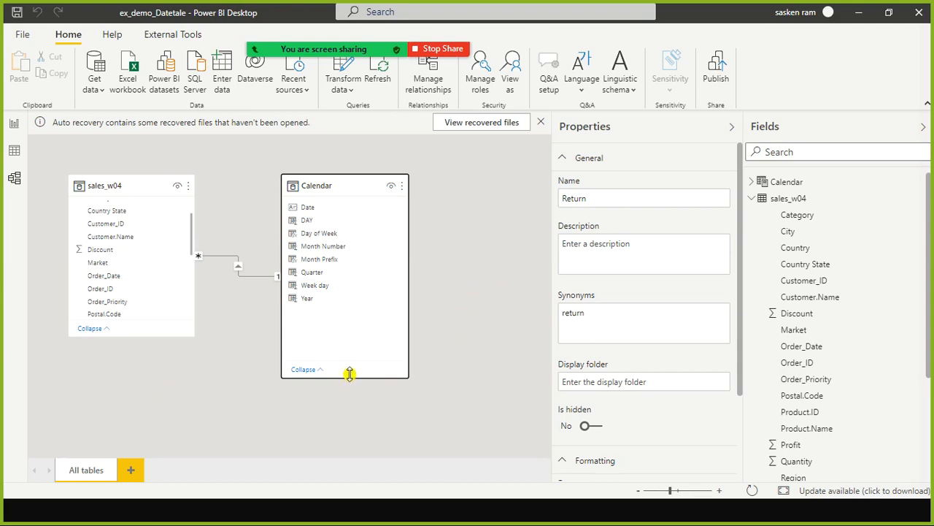
{"action": "left_click_drag", "start_coordinate": [350, 374], "coordinate": [362, 340]}
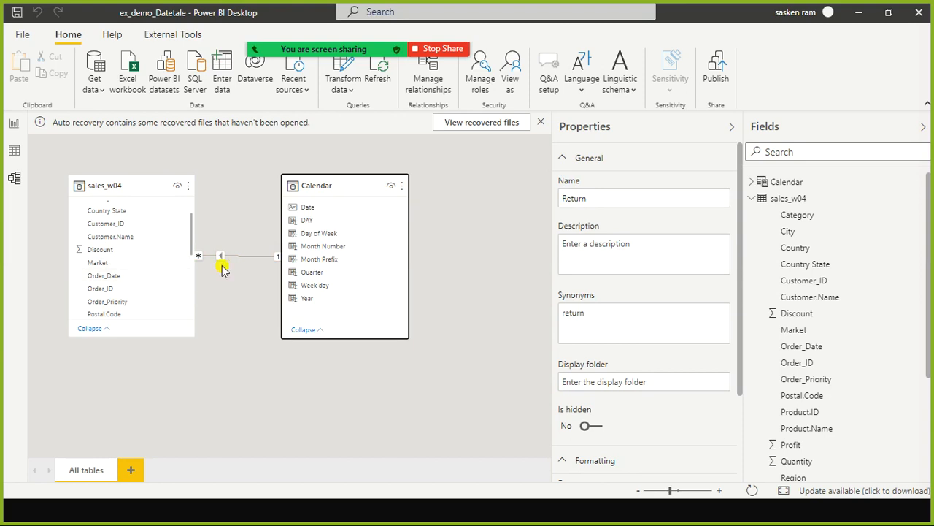
Step: Widen the Profit by Month Prefix chart in the report and move it below the empty table visual
{"action": "left_click", "coordinate": [14, 123]}
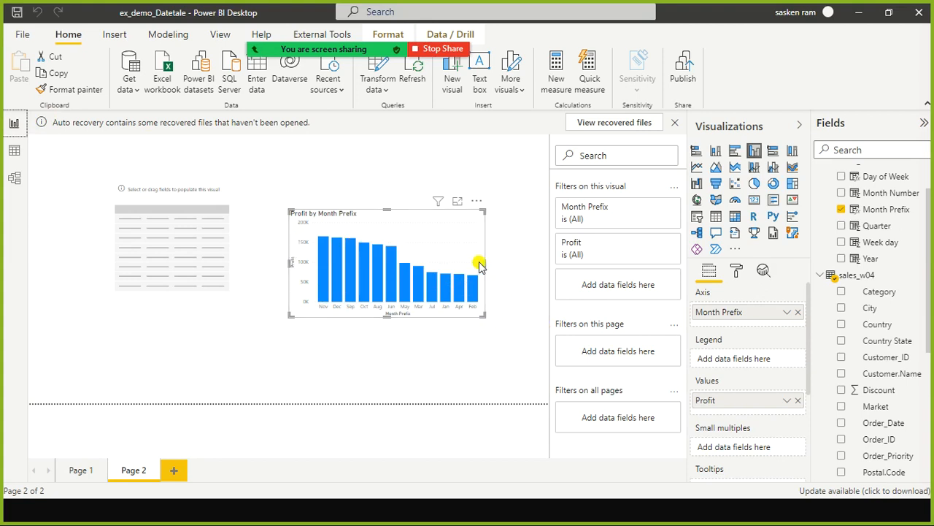
{"action": "left_click_drag", "start_coordinate": [485, 262], "coordinate": [518, 252]}
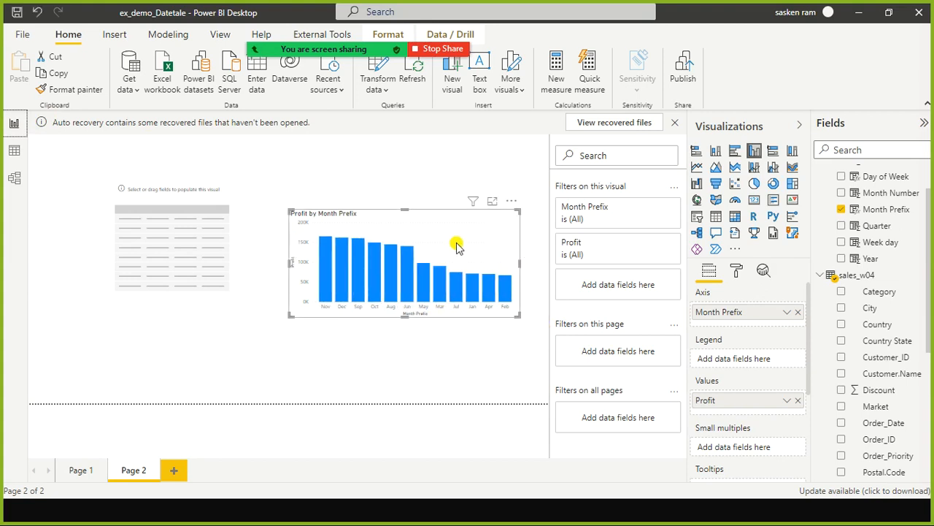
{"action": "left_click_drag", "start_coordinate": [403, 220], "coordinate": [157, 376]}
{"action": "left_click", "coordinate": [361, 250]}
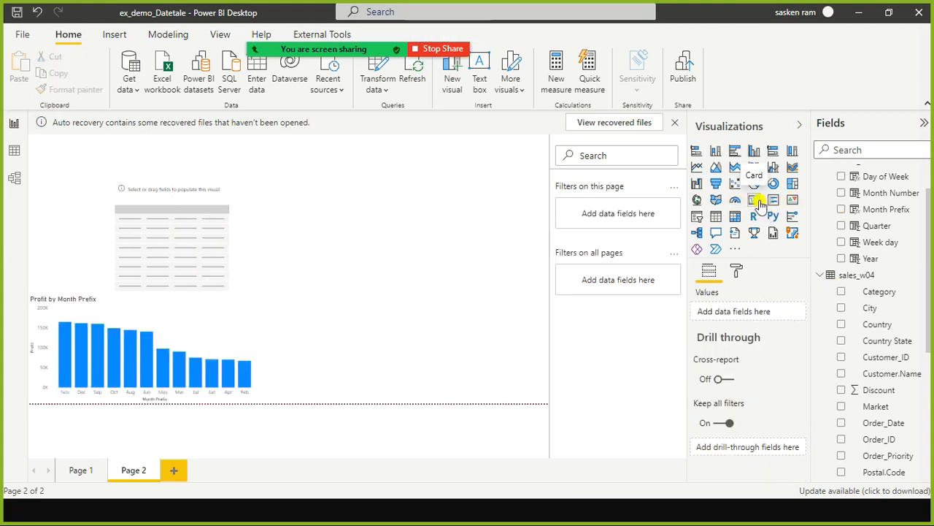
Step: Insert an empty Card visual and place it to the right of the empty table
{"action": "left_click", "coordinate": [757, 202]}
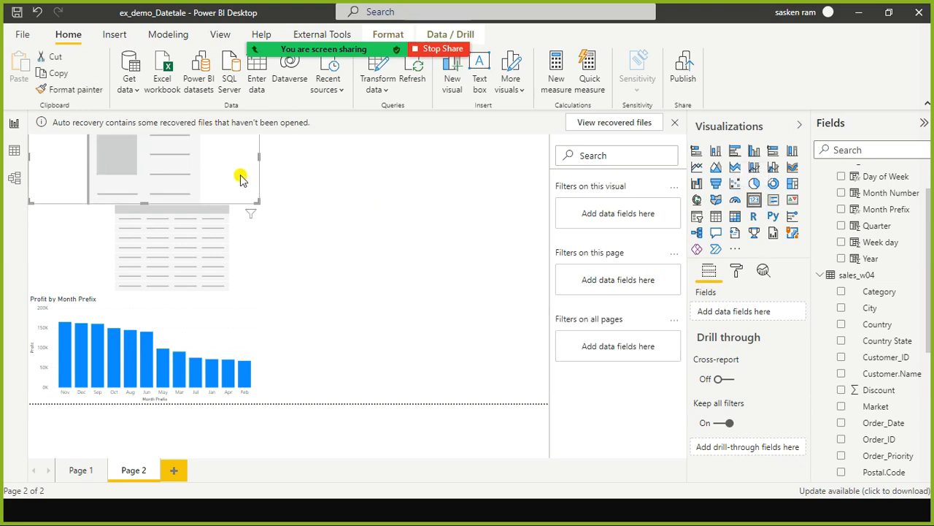
{"action": "left_click_drag", "start_coordinate": [134, 178], "coordinate": [378, 230]}
{"action": "left_click", "coordinate": [522, 267]}
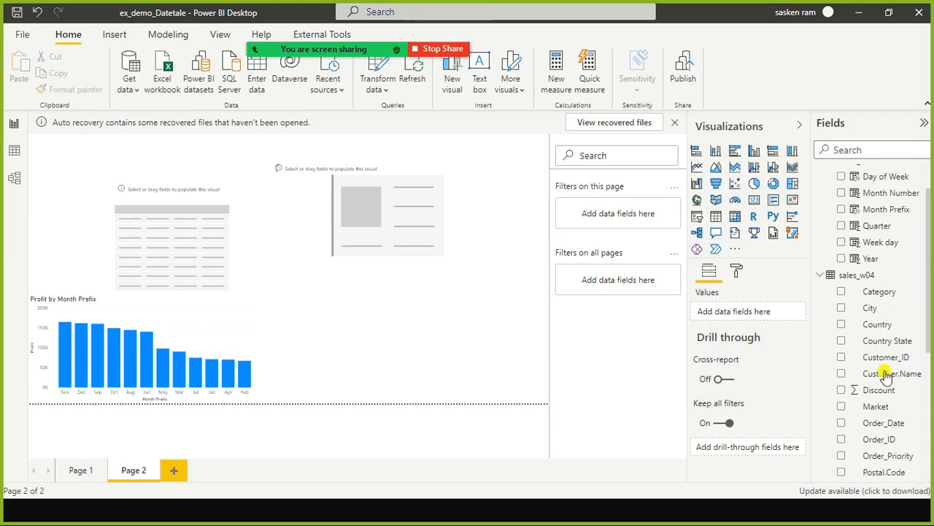
Step: Add Profit to the page as a separate column chart and move it down over the monthly profit chart
{"action": "scroll", "coordinate": [880, 372], "scroll_direction": "down", "scroll_amount": 3}
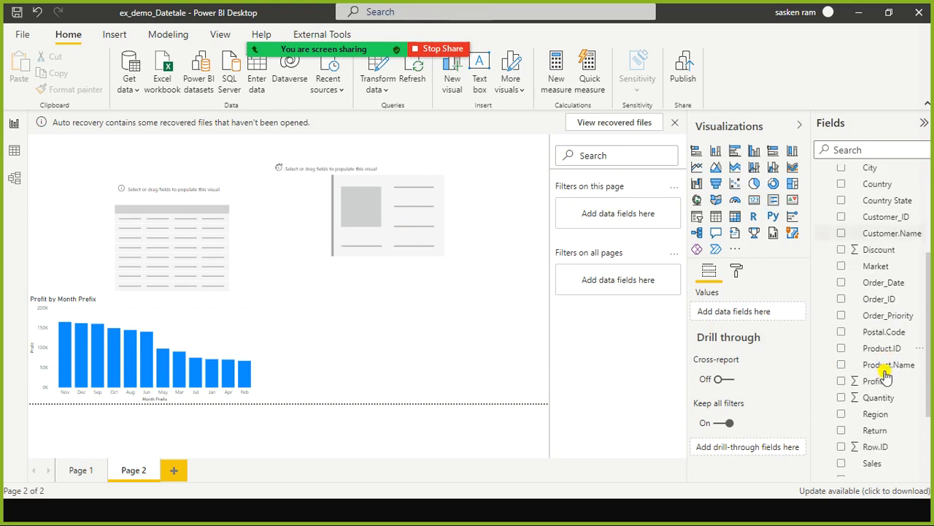
{"action": "left_click", "coordinate": [844, 381]}
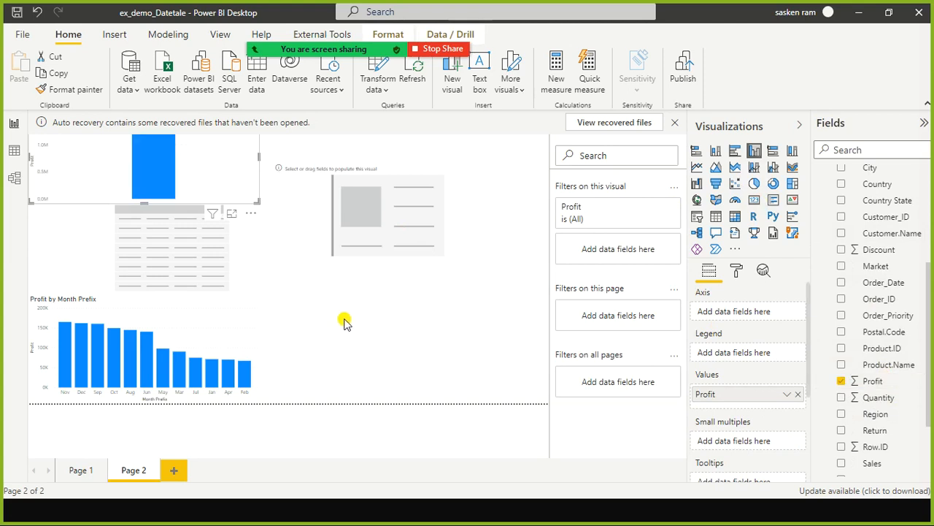
{"action": "left_click_drag", "start_coordinate": [202, 166], "coordinate": [270, 334]}
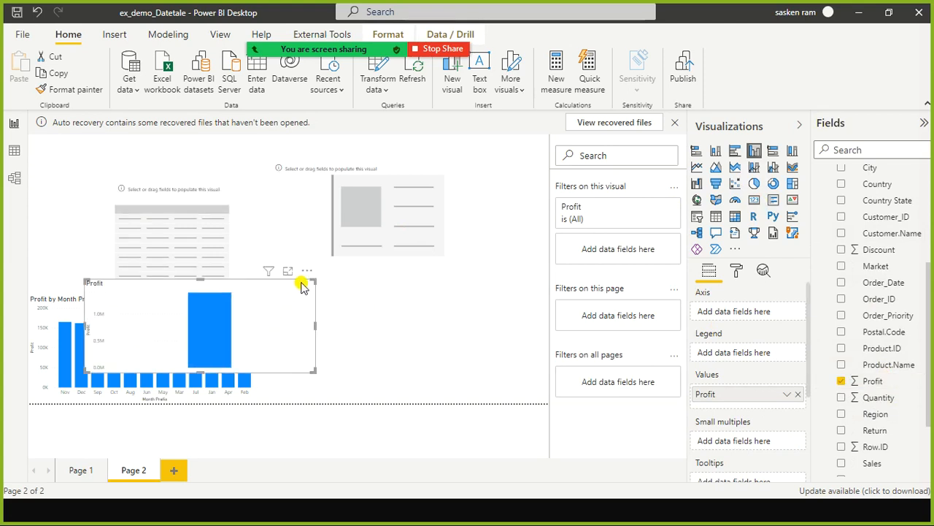
Step: Remove the extra Profit column chart, and show Profit in the empty Card visual with a narrower frame
{"action": "left_click", "coordinate": [302, 276]}
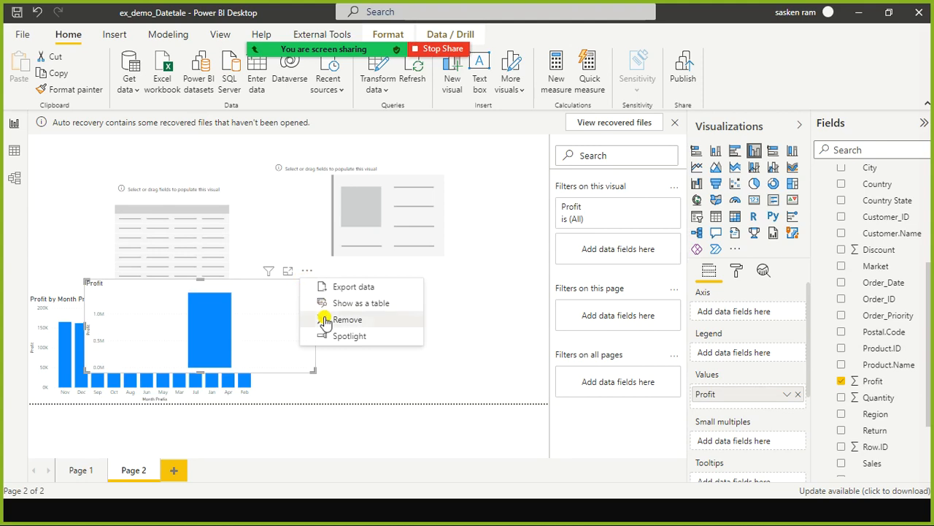
{"action": "left_click", "coordinate": [321, 317]}
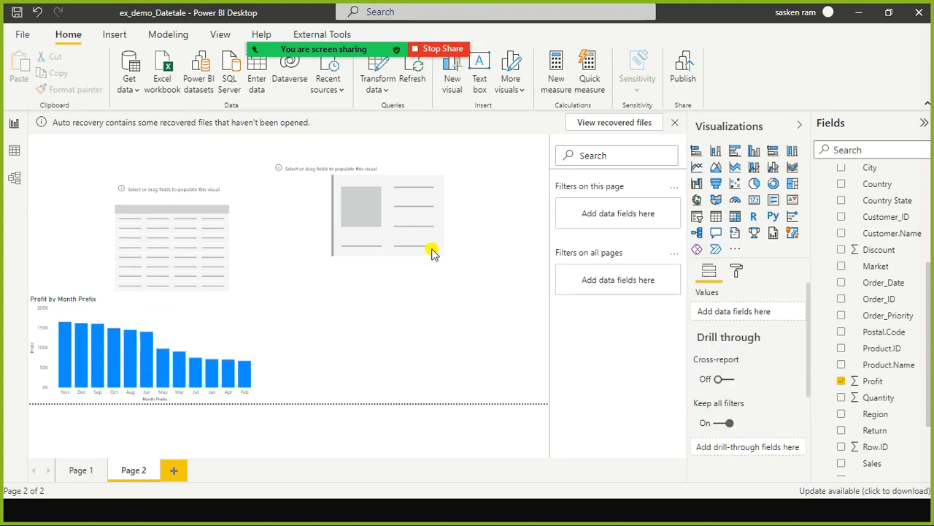
{"action": "left_click", "coordinate": [431, 252]}
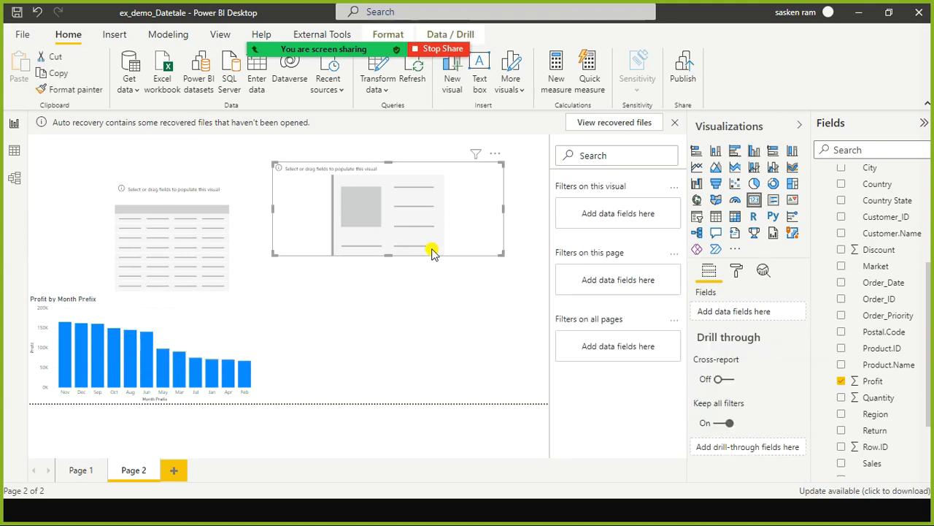
{"action": "left_click", "coordinate": [841, 381]}
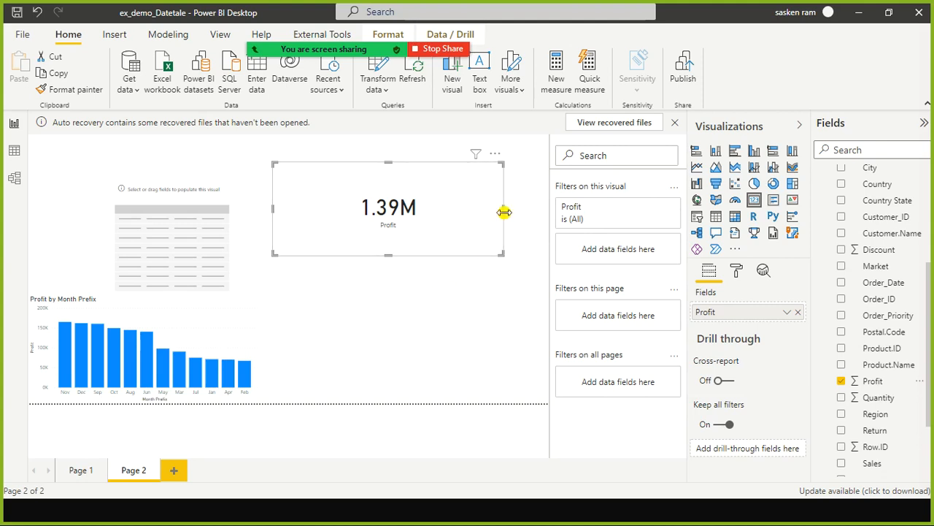
{"action": "left_click_drag", "start_coordinate": [502, 211], "coordinate": [411, 229]}
Step: Move the empty table visual below the Profit card and add Profit to it, widening the visual
{"action": "left_click_drag", "start_coordinate": [192, 222], "coordinate": [404, 280]}
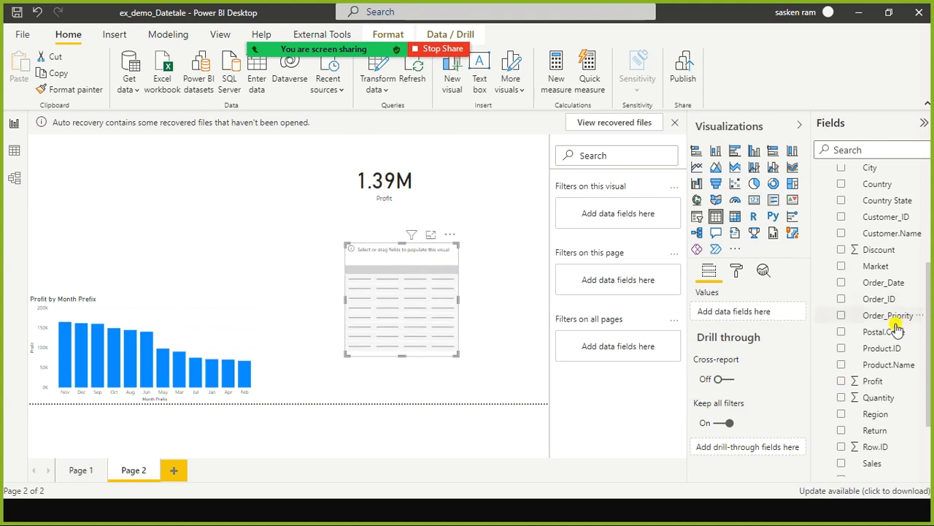
{"action": "left_click", "coordinate": [842, 381]}
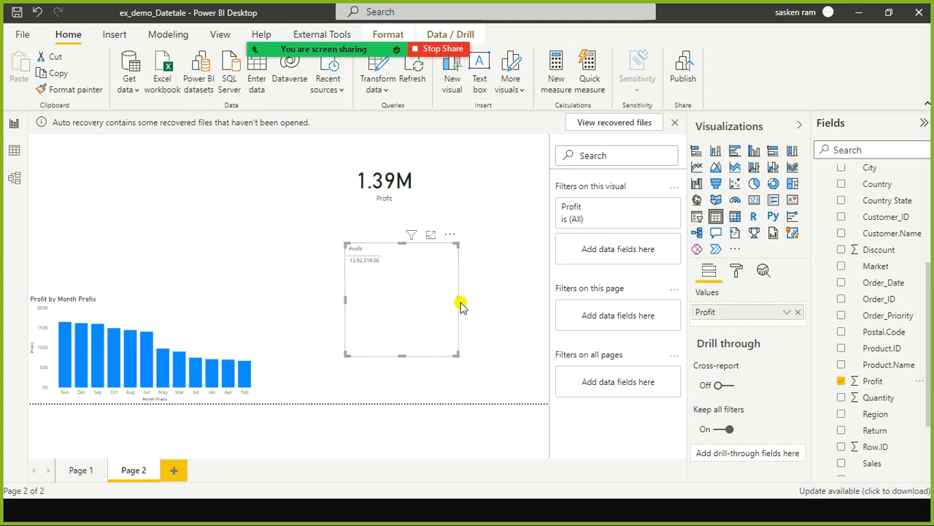
{"action": "left_click_drag", "start_coordinate": [460, 299], "coordinate": [515, 294]}
{"action": "left_click_drag", "start_coordinate": [450, 315], "coordinate": [432, 305]}
Step: Add Calendar's Month Prefix to the table in place of Month Number and order it before Profit
{"action": "scroll", "coordinate": [881, 265], "scroll_direction": "up", "scroll_amount": 5}
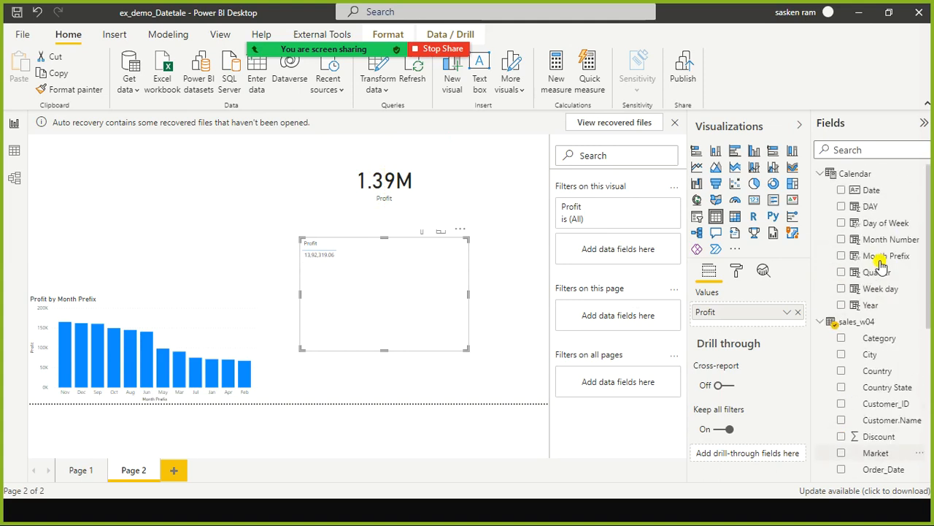
{"action": "left_click", "coordinate": [841, 239]}
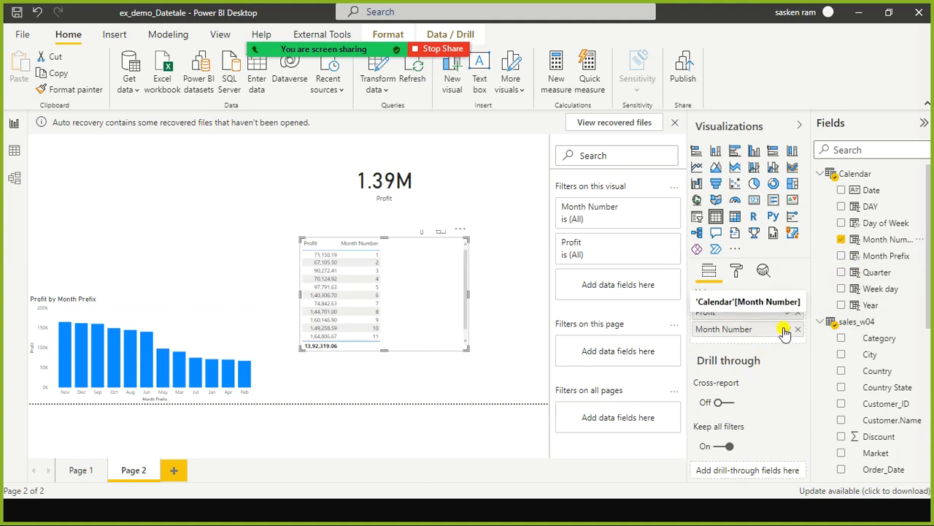
{"action": "left_click_drag", "start_coordinate": [794, 335], "coordinate": [742, 340]}
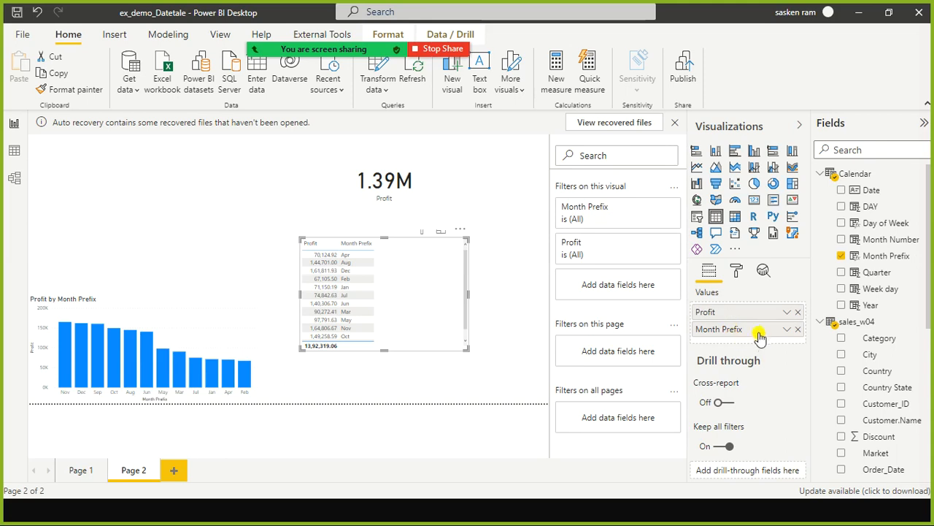
{"action": "left_click_drag", "start_coordinate": [757, 305], "coordinate": [757, 311]}
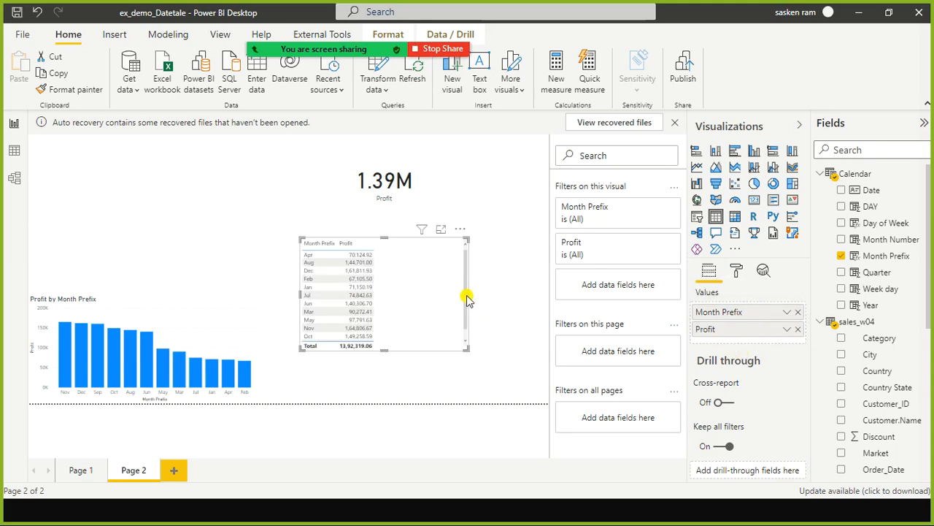
Step: Adjust the width of the monthly profit table and deselect it
{"action": "left_click_drag", "start_coordinate": [467, 299], "coordinate": [531, 297]}
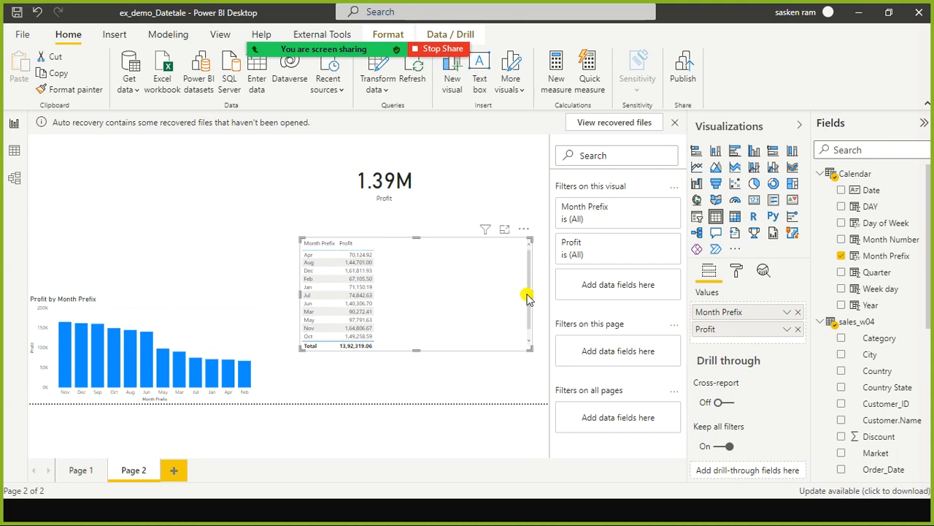
{"action": "left_click_drag", "start_coordinate": [528, 298], "coordinate": [473, 292]}
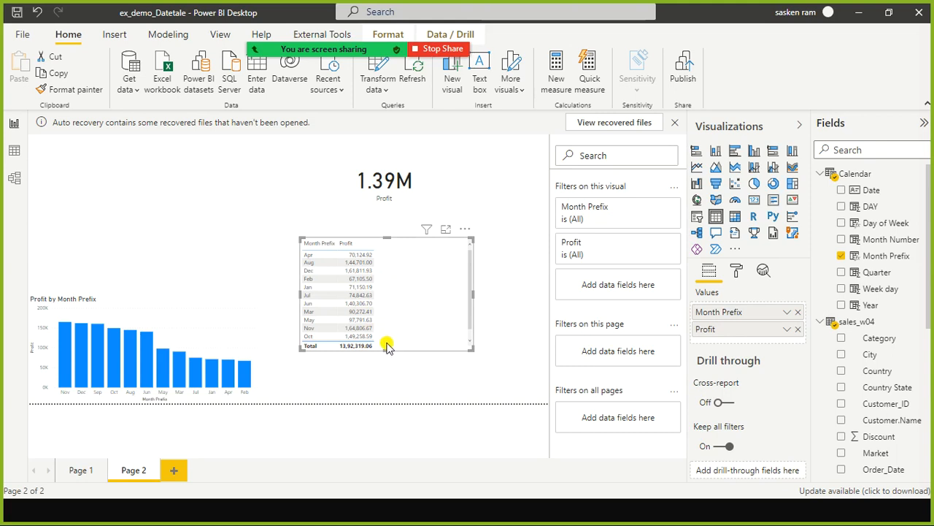
{"action": "left_click", "coordinate": [387, 392]}
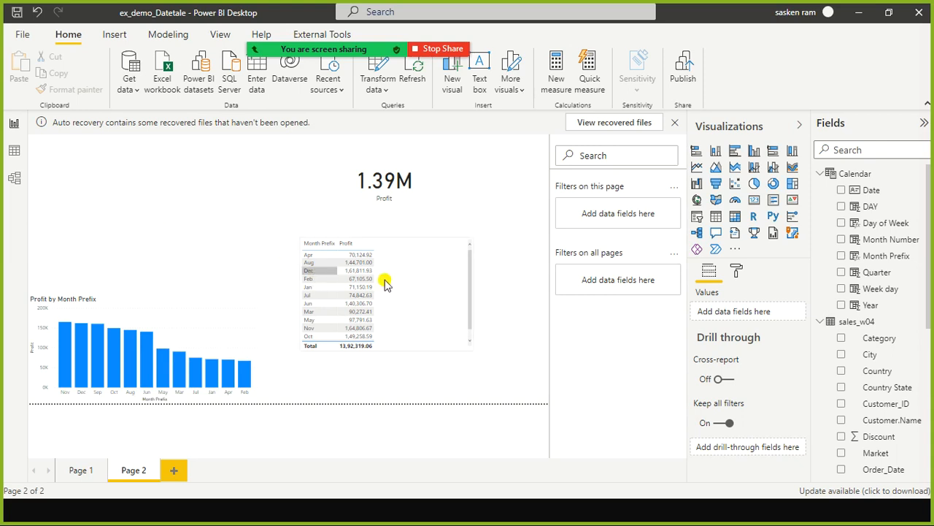
Step: Delete the relationship between sales_w04 and Calendar in the model
{"action": "left_click", "coordinate": [14, 178]}
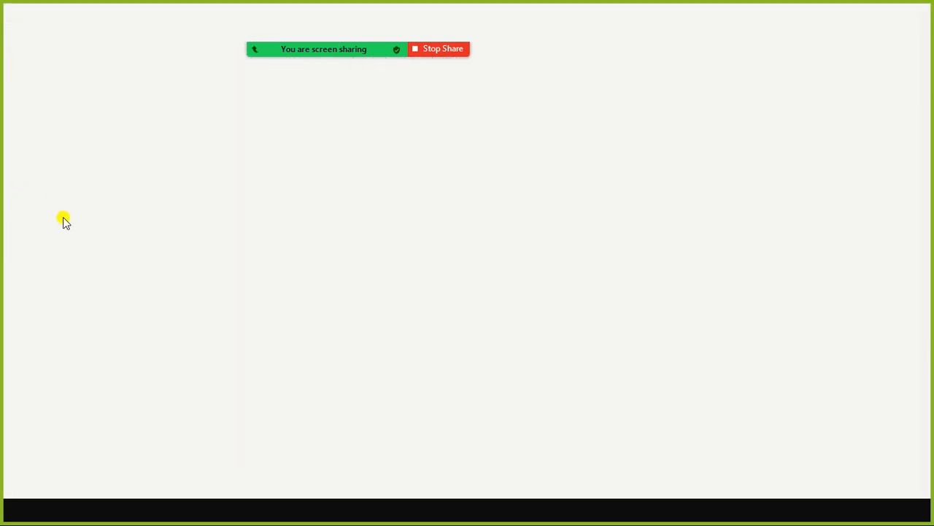
{"action": "right_click", "coordinate": [248, 259]}
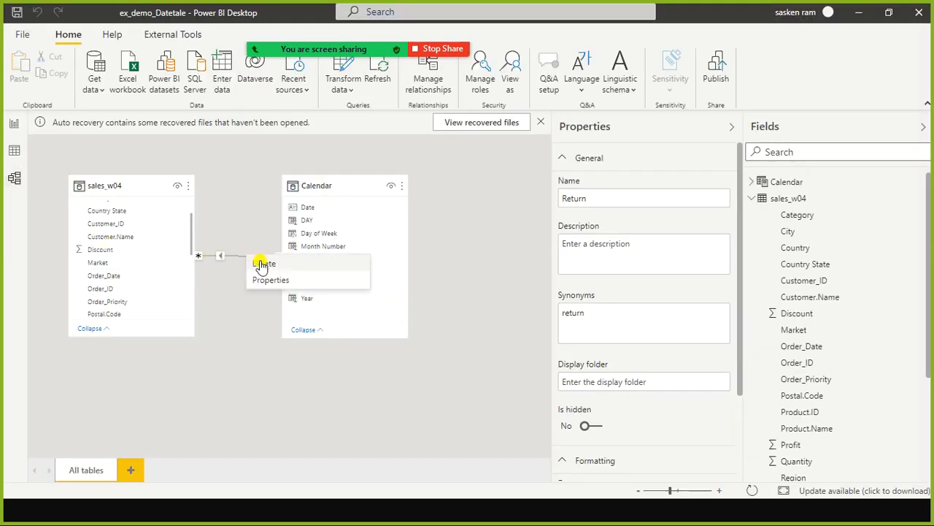
{"action": "left_click", "coordinate": [262, 264]}
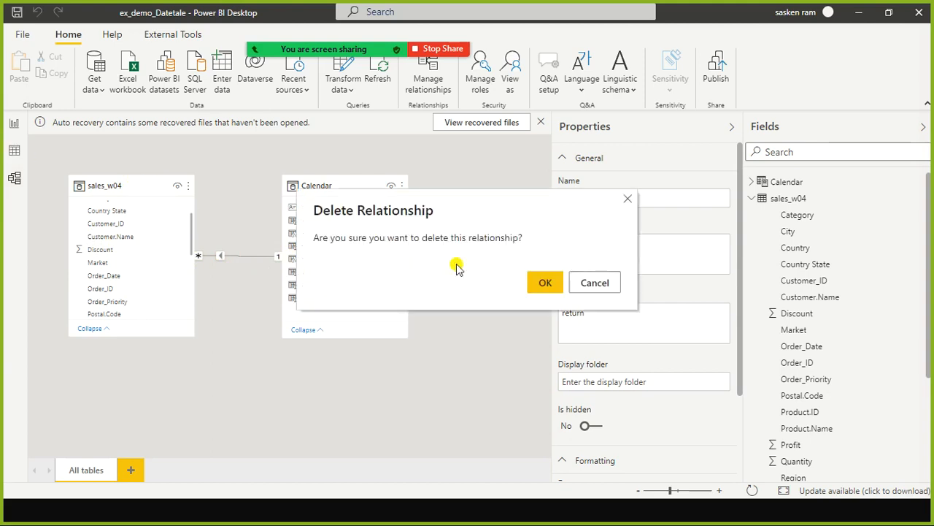
{"action": "left_click", "coordinate": [542, 279]}
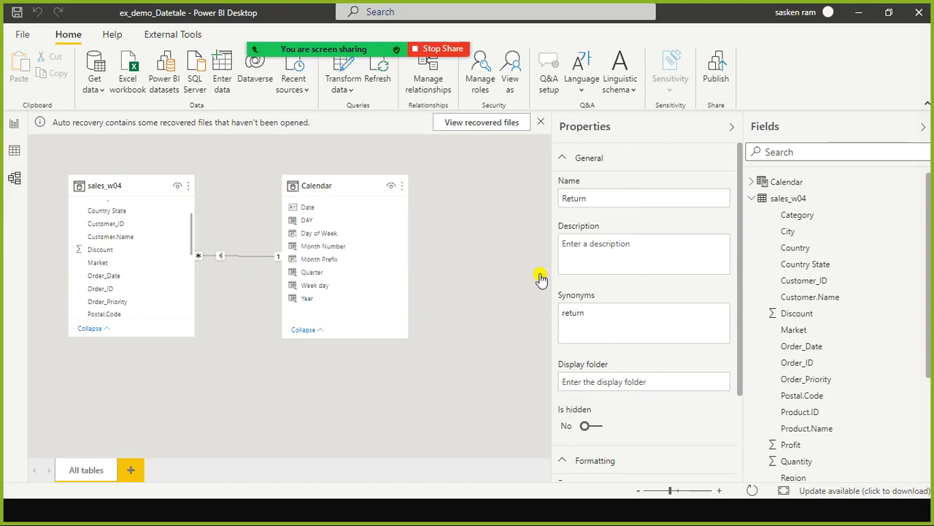
Step: Compare the monthly profit chart and table in the report with the unlinked tables in the model
{"action": "left_click", "coordinate": [12, 125]}
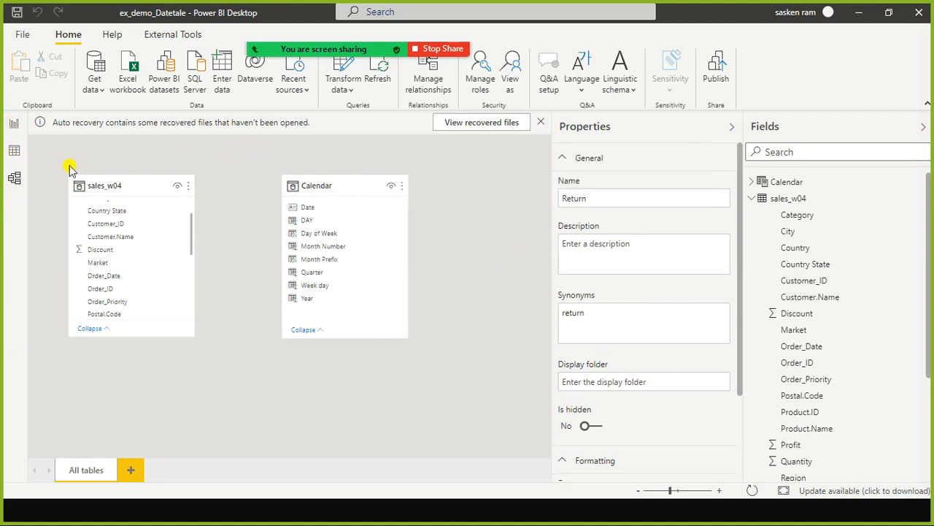
{"action": "left_click", "coordinate": [12, 124]}
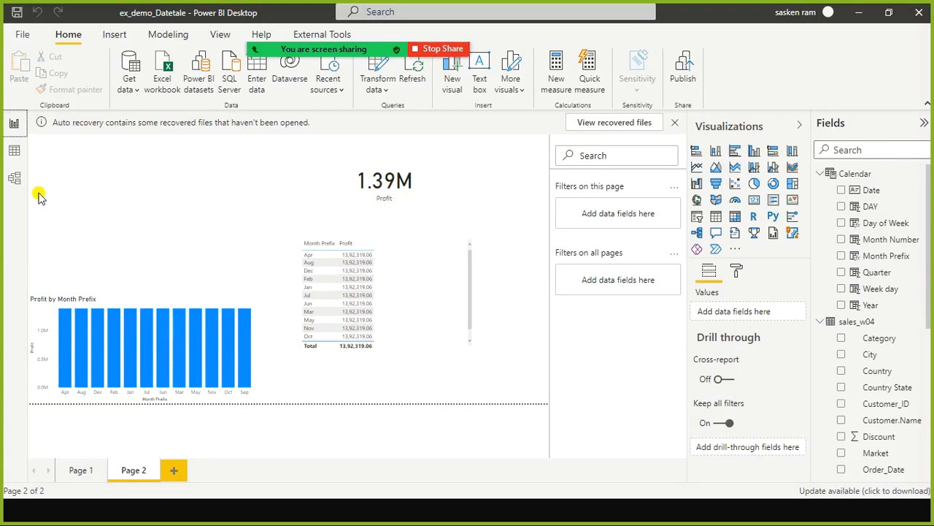
{"action": "left_click", "coordinate": [15, 178]}
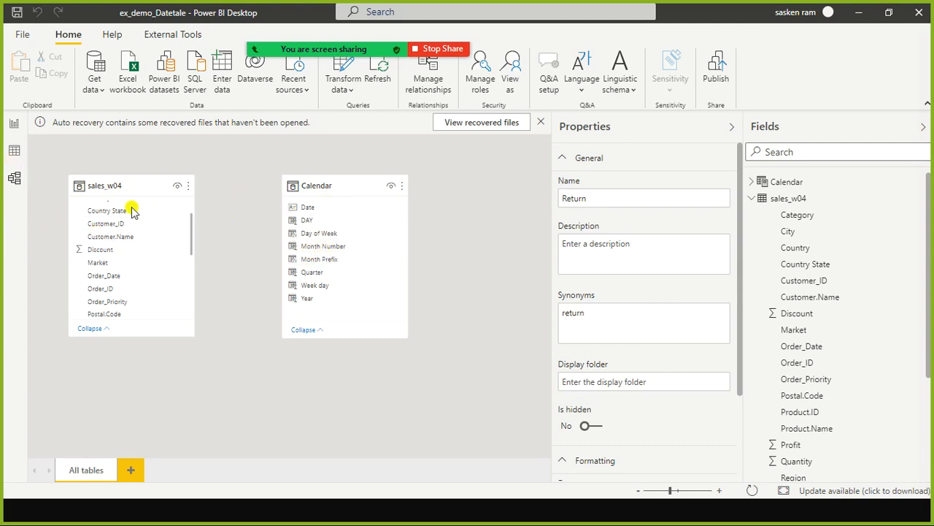
{"action": "left_click", "coordinate": [14, 124]}
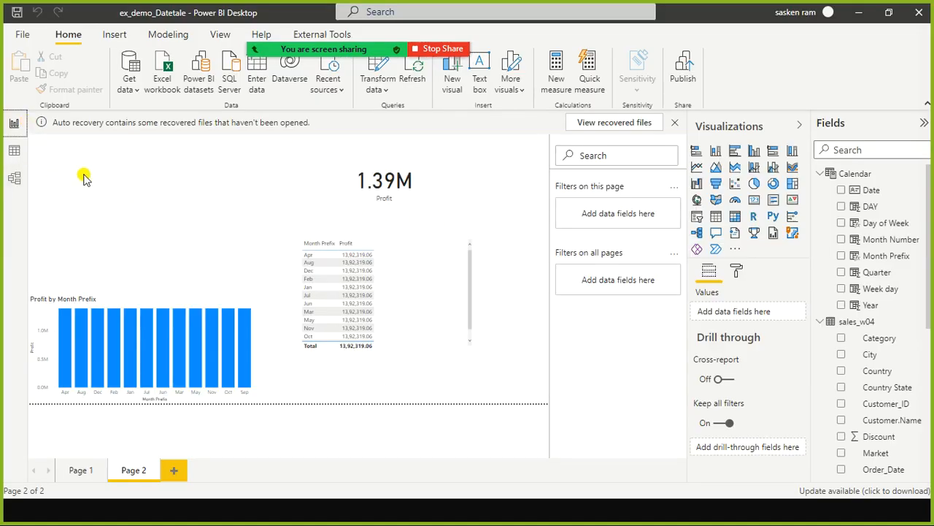
Step: Switch to the slide show at the "Why Data model ?" slide
{"action": "key", "text": "alt+Tab"}
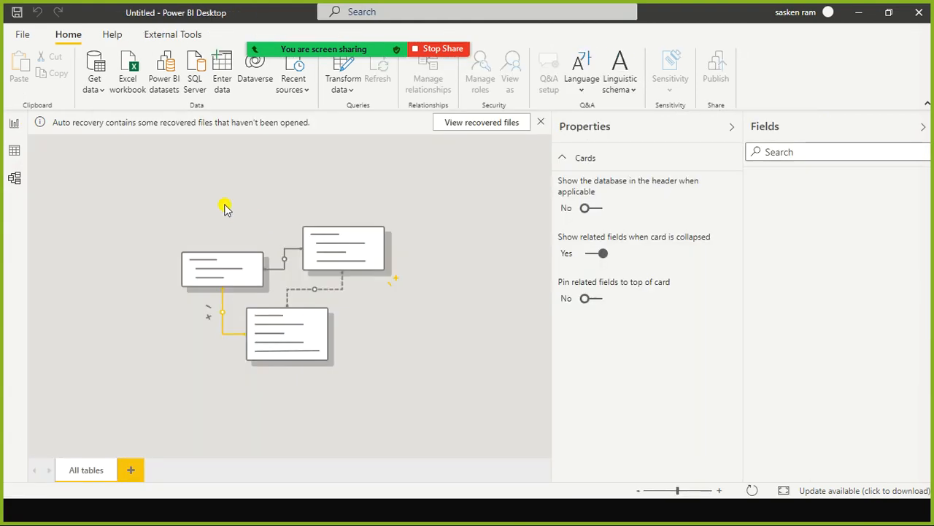
{"action": "key", "text": "alt+Tab"}
{"action": "key", "text": "alt+Tab"}
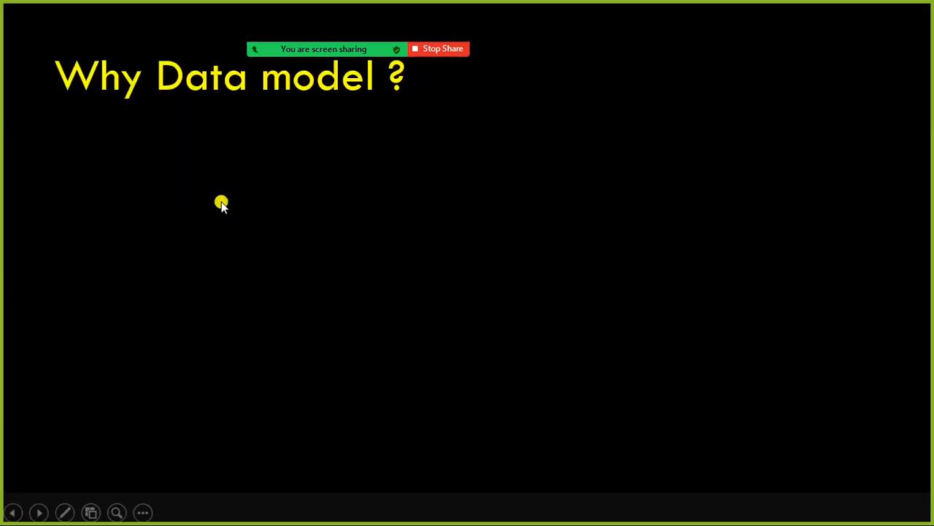